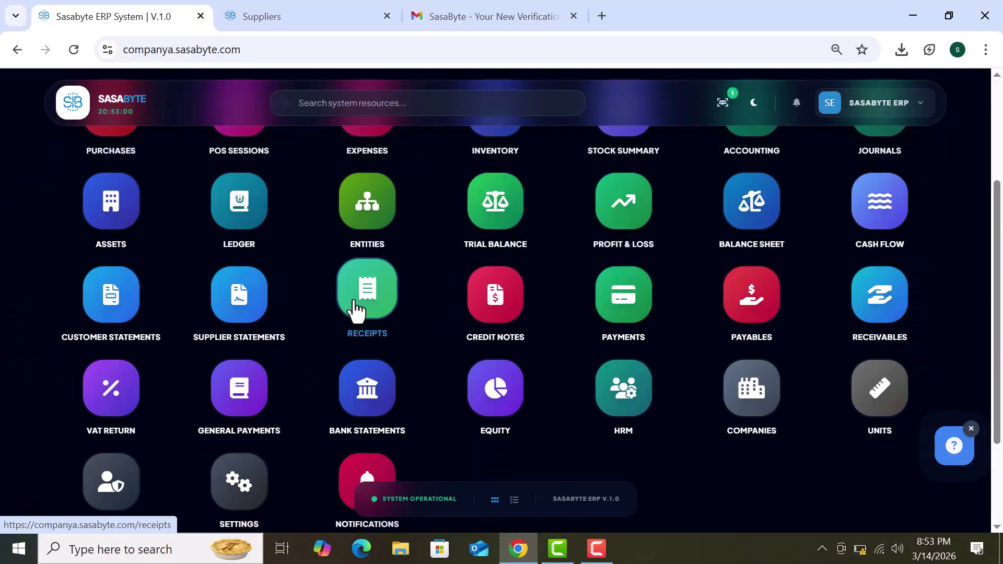
Step: Open the Receipts module and start recording a new receipt
{"action": "left_click", "coordinate": [436, 316]}
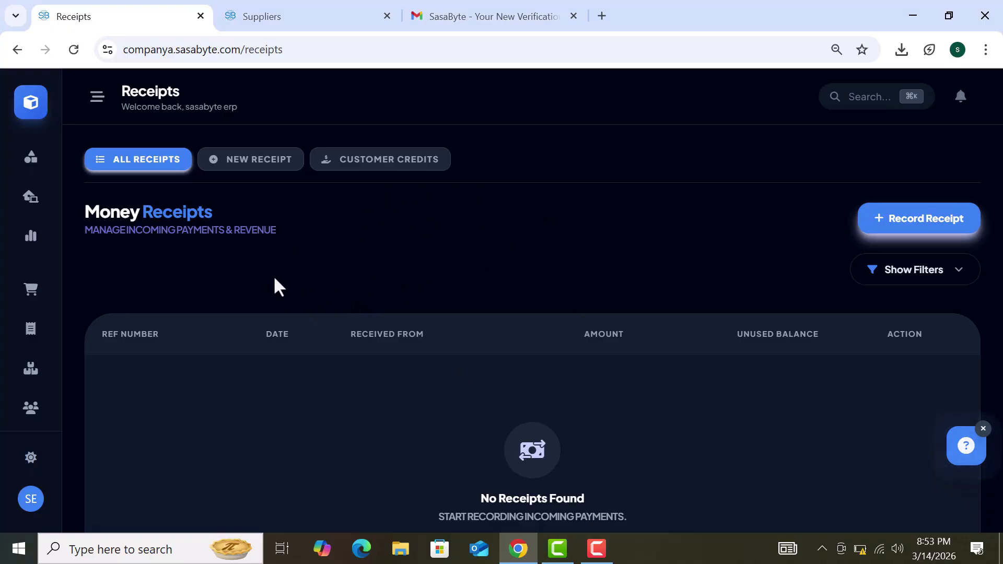
{"action": "left_click", "coordinate": [882, 225]}
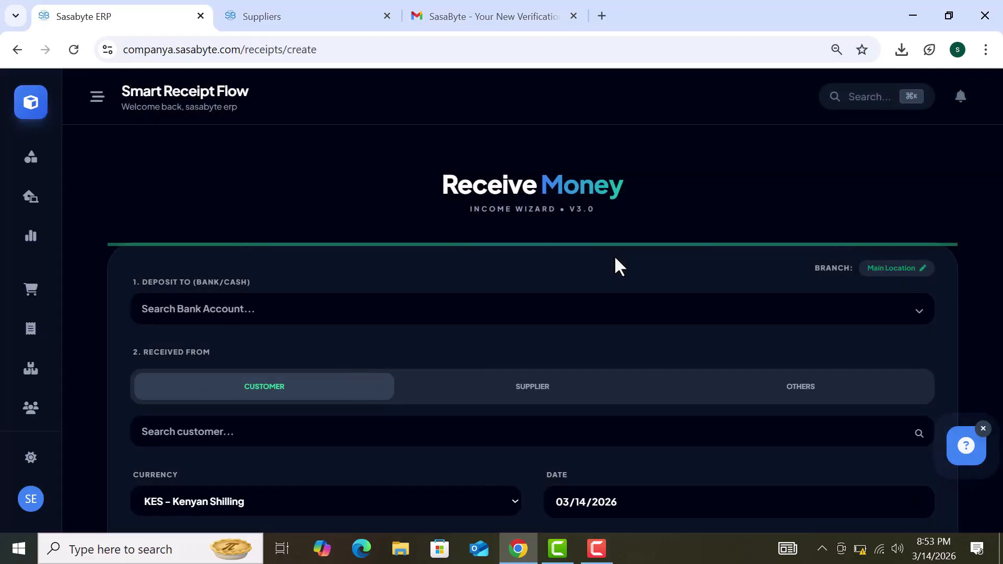
Step: Examine the bank or cash account field that the received money is deposited to
{"action": "left_click", "coordinate": [513, 309]}
{"action": "left_click_drag", "start_coordinate": [130, 278], "coordinate": [324, 270]}
{"action": "left_click", "coordinate": [334, 277]}
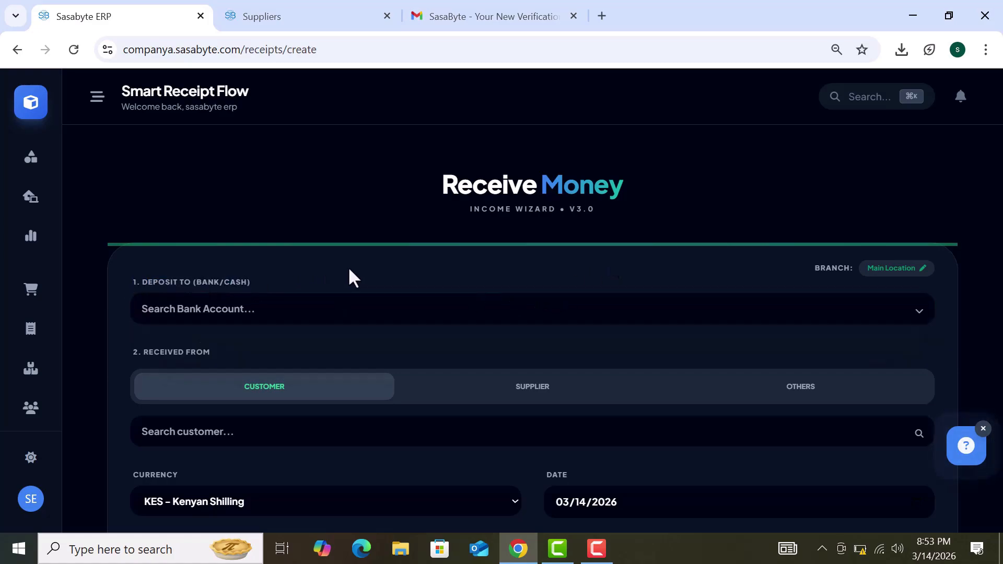
{"action": "left_click", "coordinate": [340, 305]}
{"action": "left_click", "coordinate": [401, 256]}
{"action": "scroll", "coordinate": [401, 256], "scroll_direction": "down", "scroll_amount": 2}
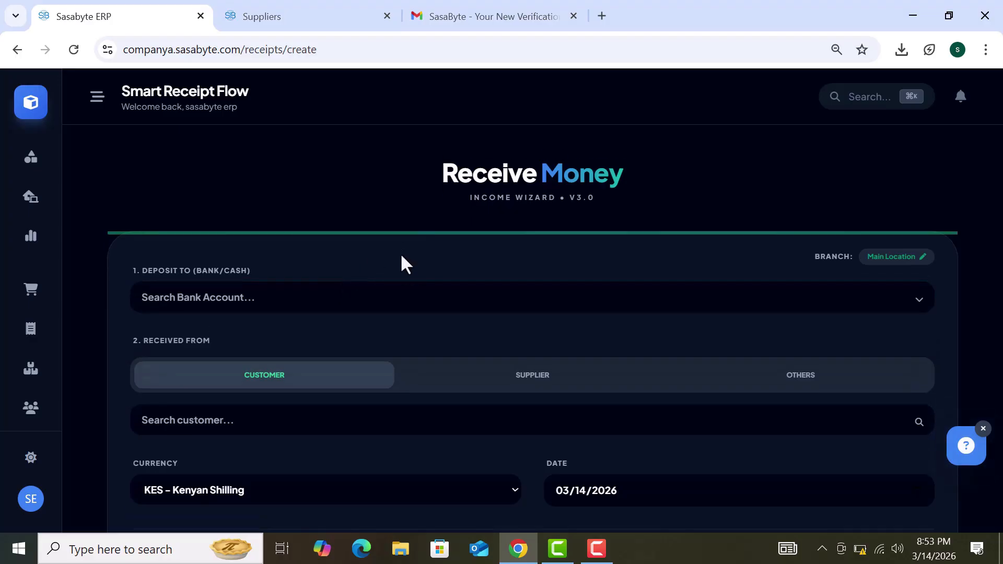
Step: Compare the Customer, Supplier and Others payer types, view the customer choices, and return the receipt to Customer
{"action": "left_click", "coordinate": [517, 282]}
{"action": "left_click", "coordinate": [799, 289]}
{"action": "left_click", "coordinate": [494, 287]}
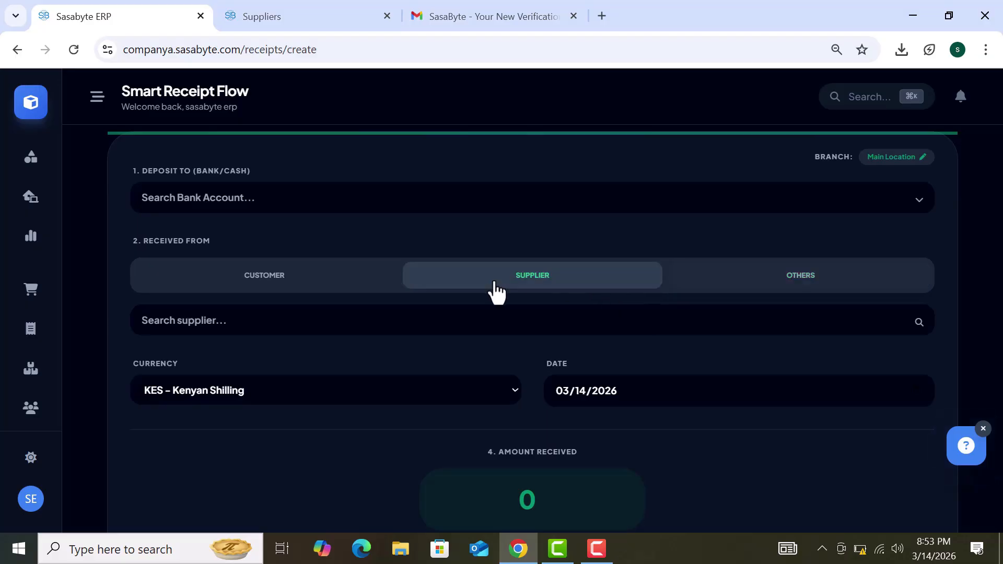
{"action": "left_click", "coordinate": [334, 282]}
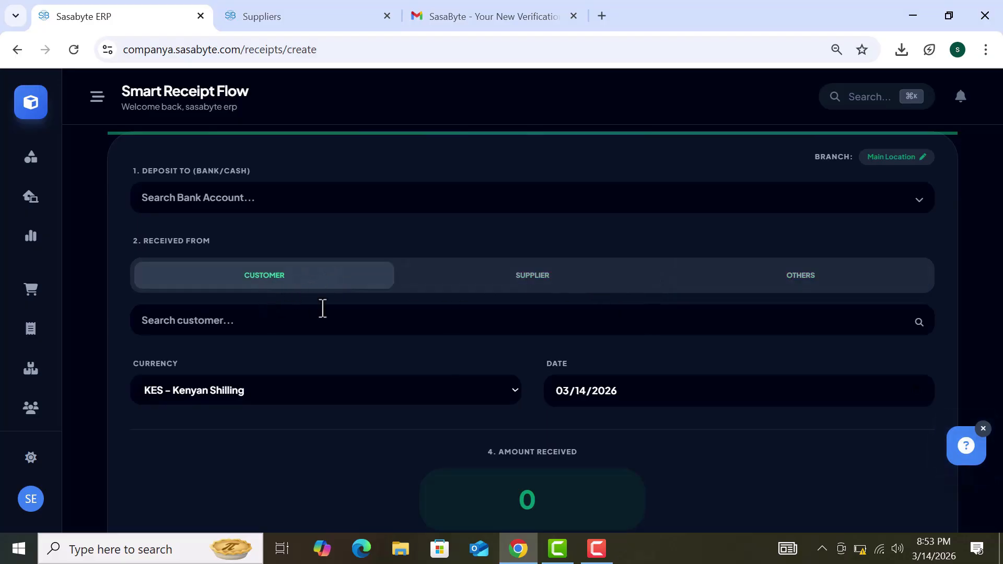
{"action": "left_click", "coordinate": [372, 320]}
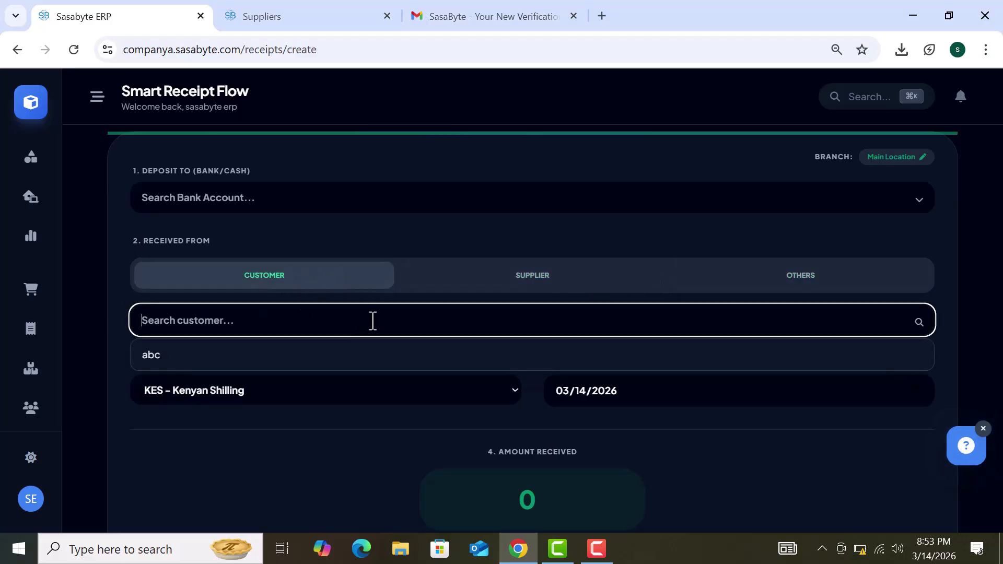
{"action": "left_click", "coordinate": [421, 212]}
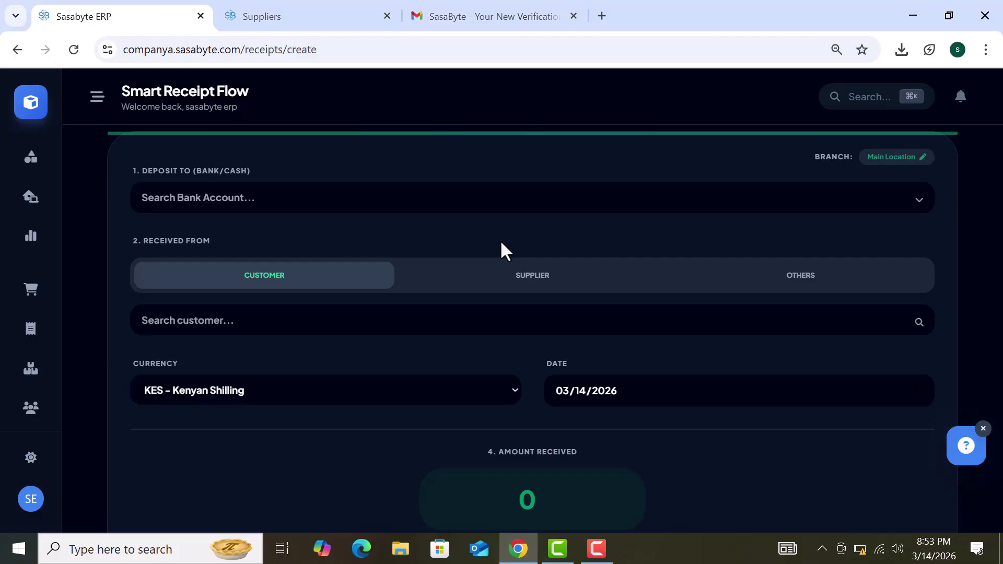
{"action": "left_click", "coordinate": [531, 277]}
{"action": "left_click", "coordinate": [829, 278]}
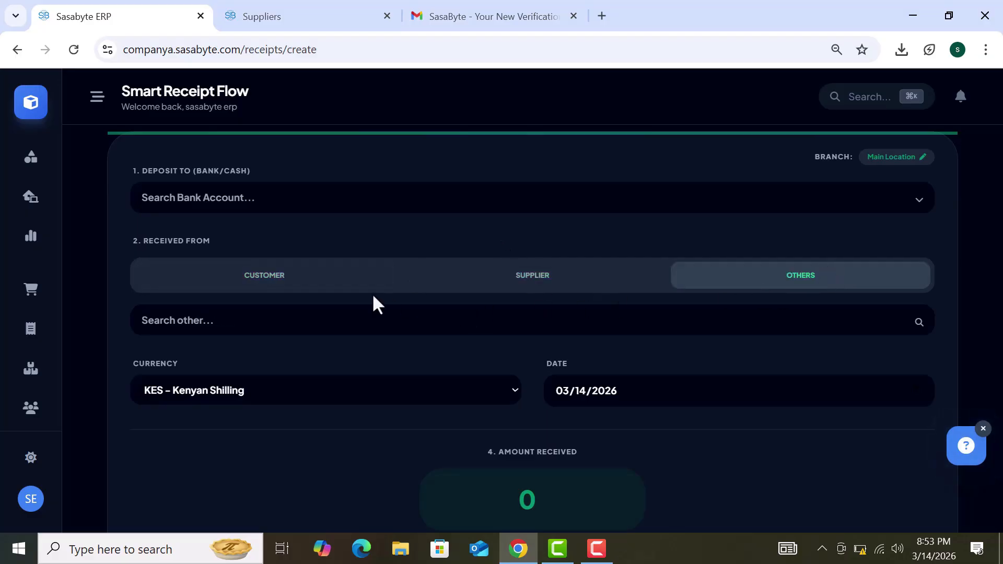
{"action": "left_click", "coordinate": [315, 283]}
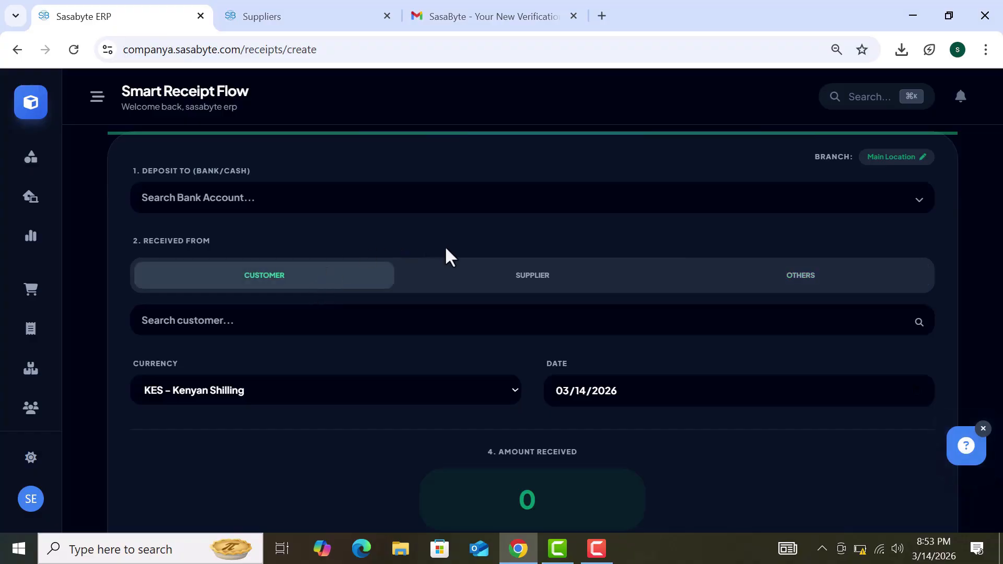
Step: Choose abc as the customer the money is received from
{"action": "scroll", "coordinate": [446, 249], "scroll_direction": "up", "scroll_amount": 2}
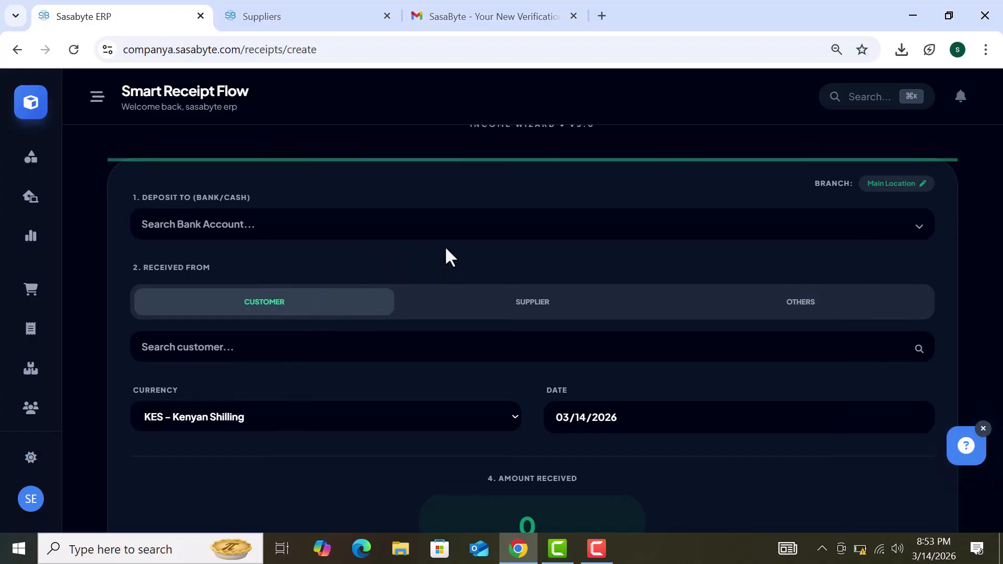
{"action": "scroll", "coordinate": [446, 249], "scroll_direction": "down", "scroll_amount": 1}
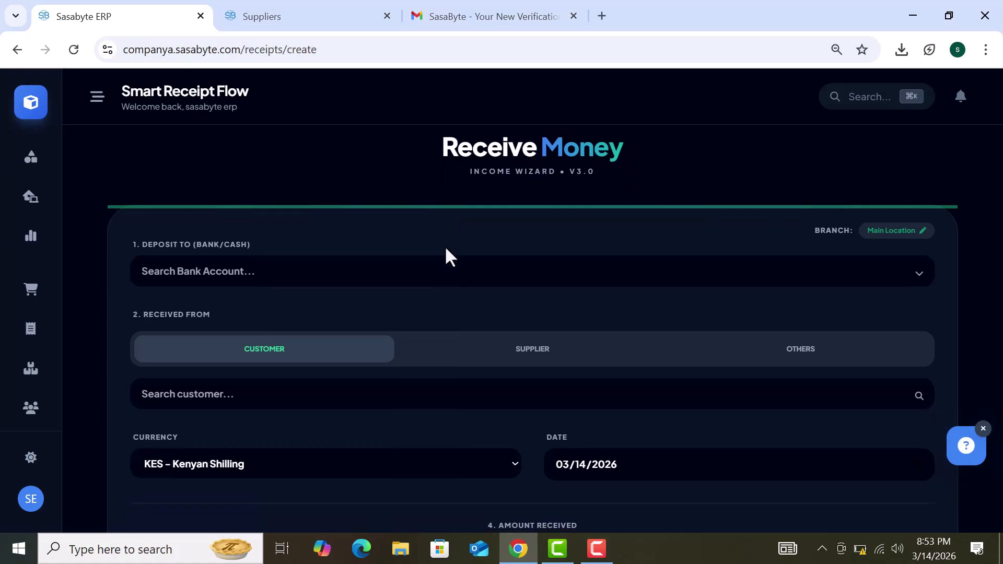
{"action": "scroll", "coordinate": [447, 250], "scroll_direction": "down", "scroll_amount": 2}
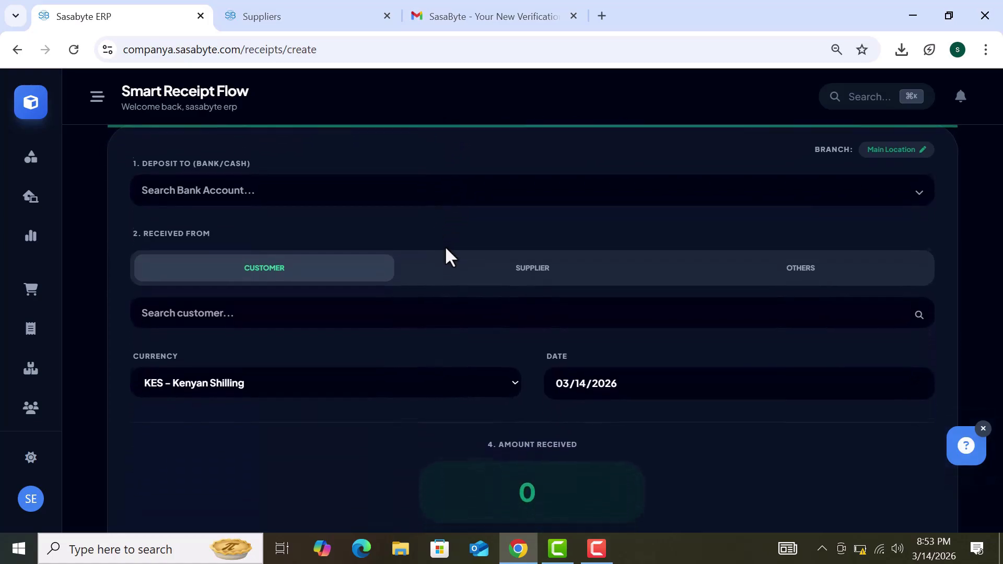
{"action": "scroll", "coordinate": [447, 249], "scroll_direction": "up", "scroll_amount": 1}
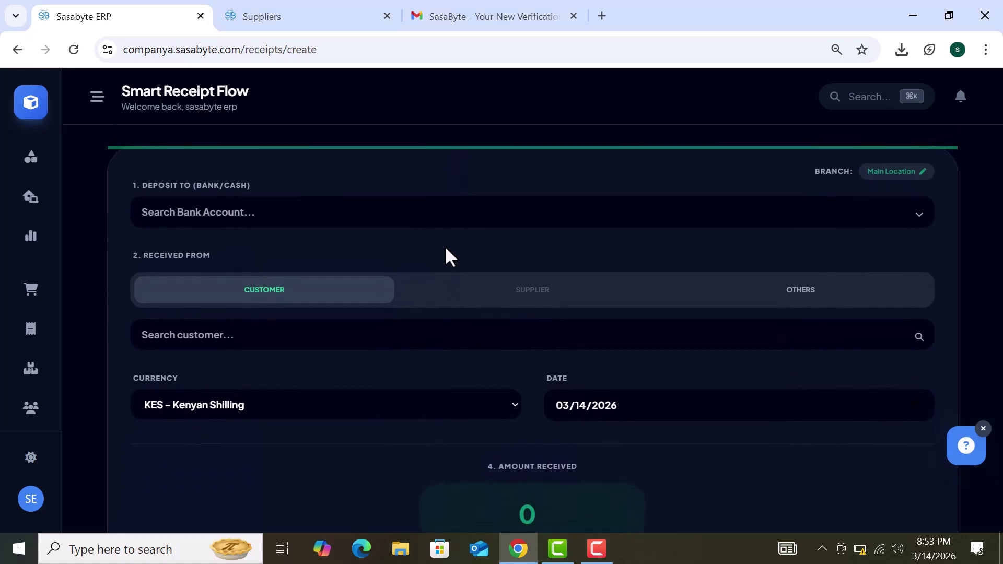
{"action": "scroll", "coordinate": [446, 250], "scroll_direction": "down", "scroll_amount": 2}
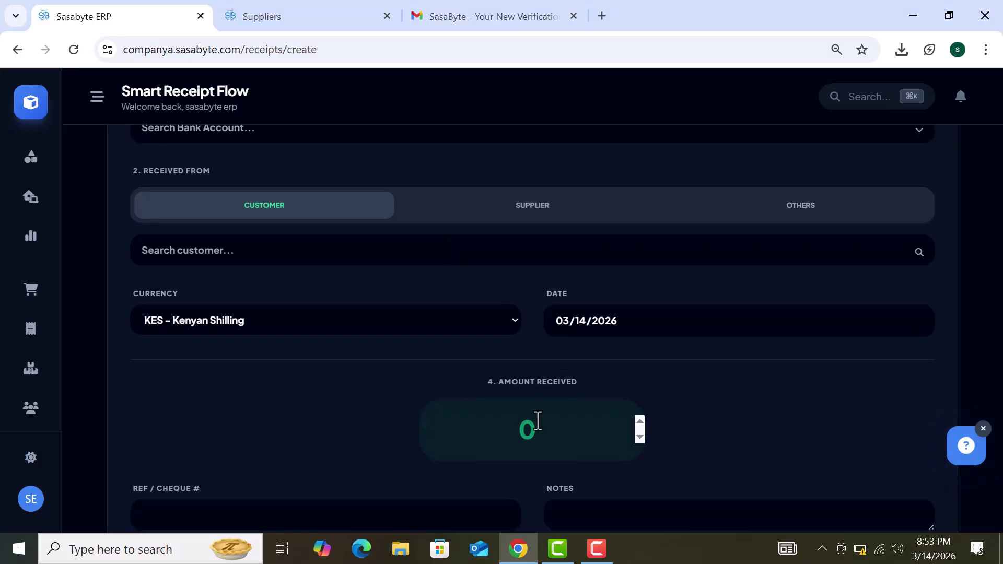
{"action": "left_click_drag", "start_coordinate": [543, 431], "coordinate": [507, 436]}
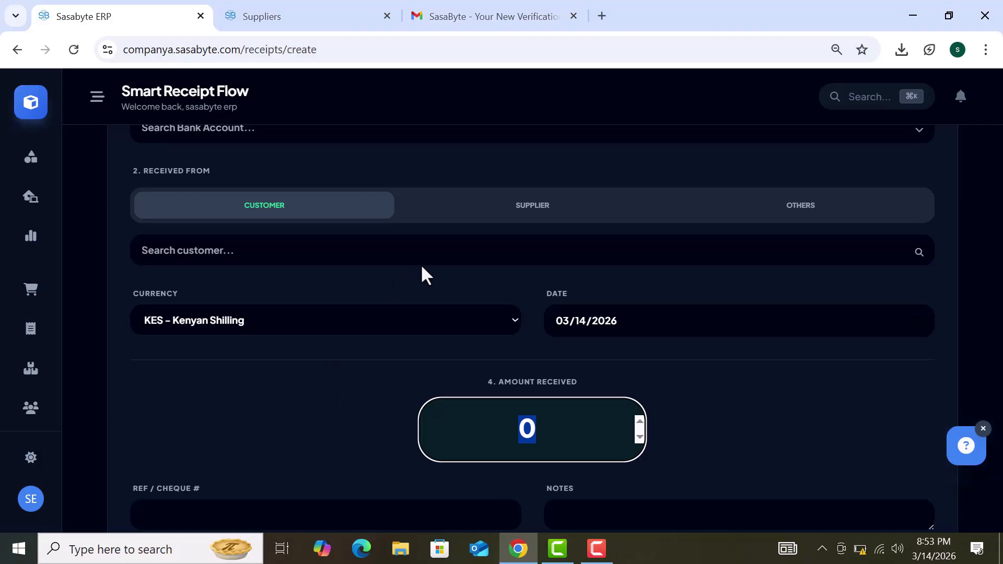
{"action": "left_click", "coordinate": [443, 251]}
{"action": "left_click", "coordinate": [295, 288]}
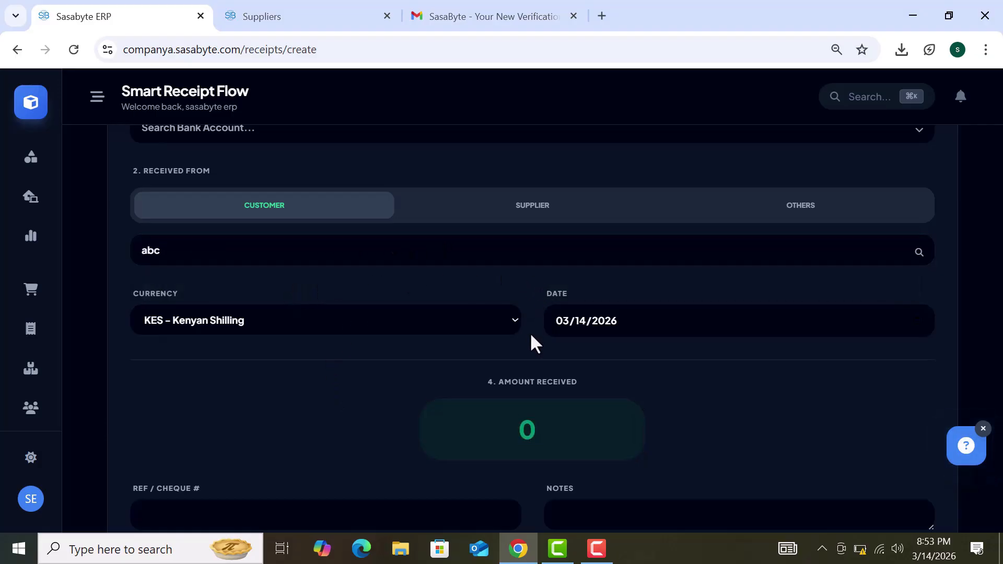
Step: Set the amount received to 4765 and bring up its allocation against open invoices
{"action": "left_click", "coordinate": [514, 444]}
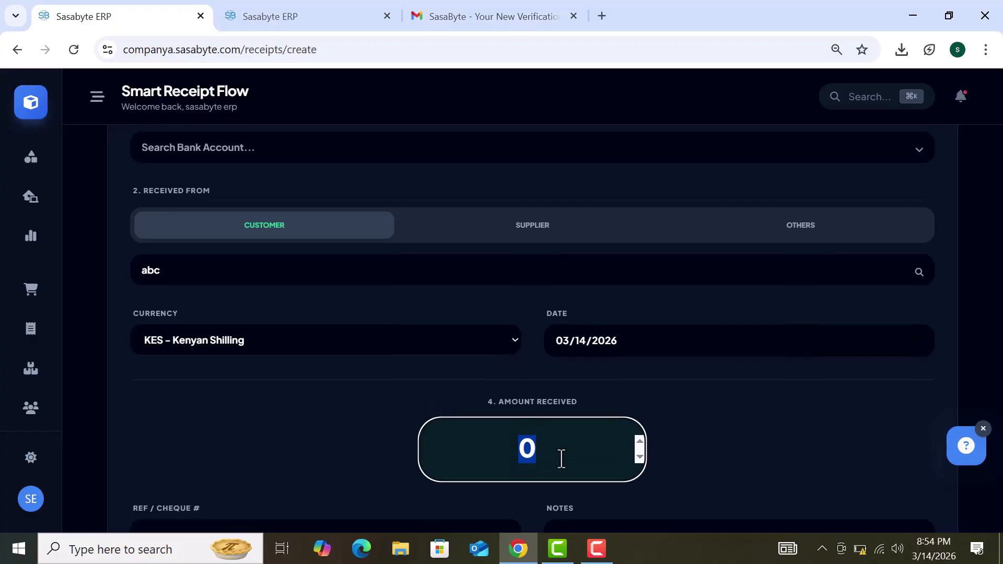
{"action": "type", "text": "4"}
{"action": "key", "text": "Return"}
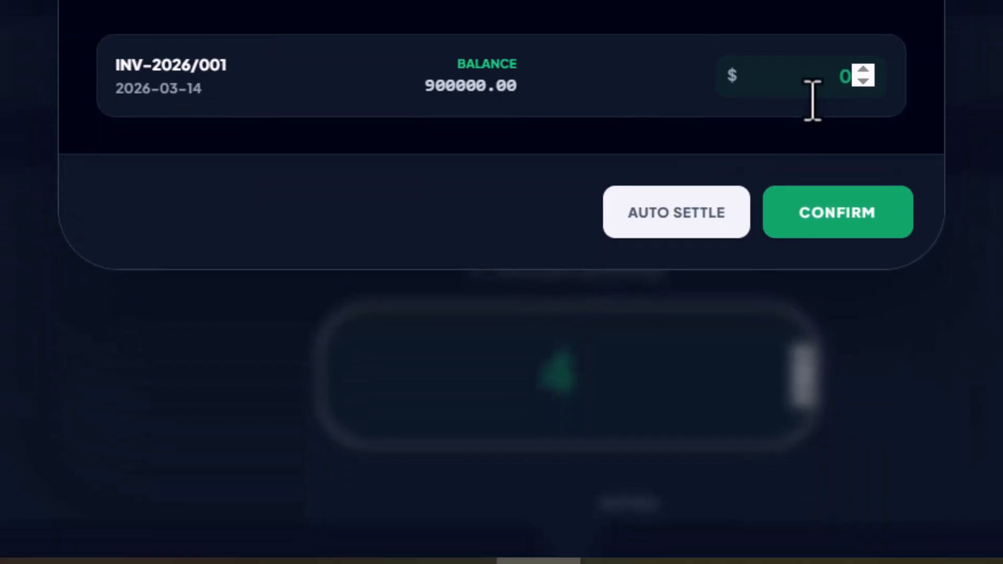
{"action": "type", "text": "7653"}
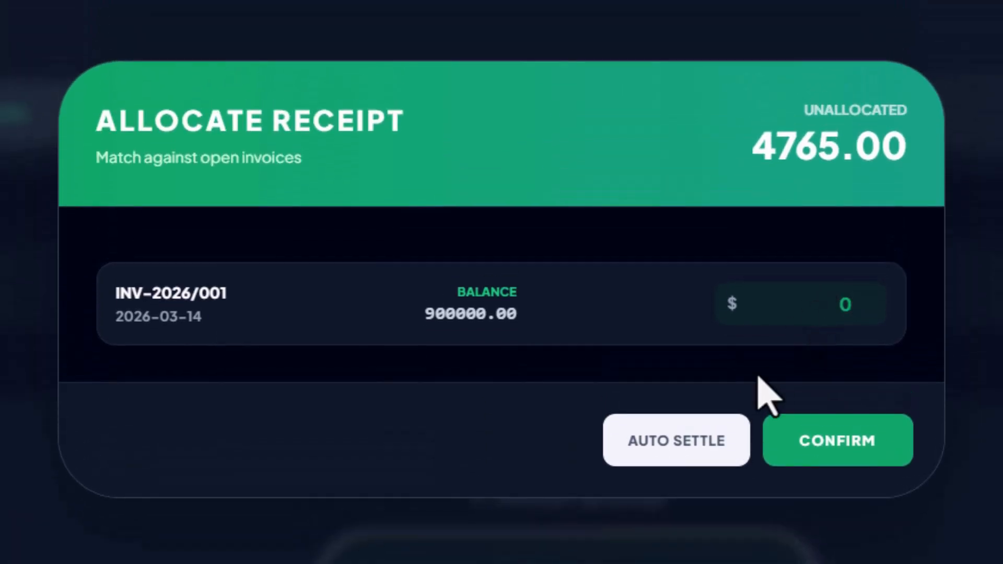
Step: Auto-settle the 4765 receipt against invoice INV-2026/001 and confirm the allocation
{"action": "left_click", "coordinate": [679, 436]}
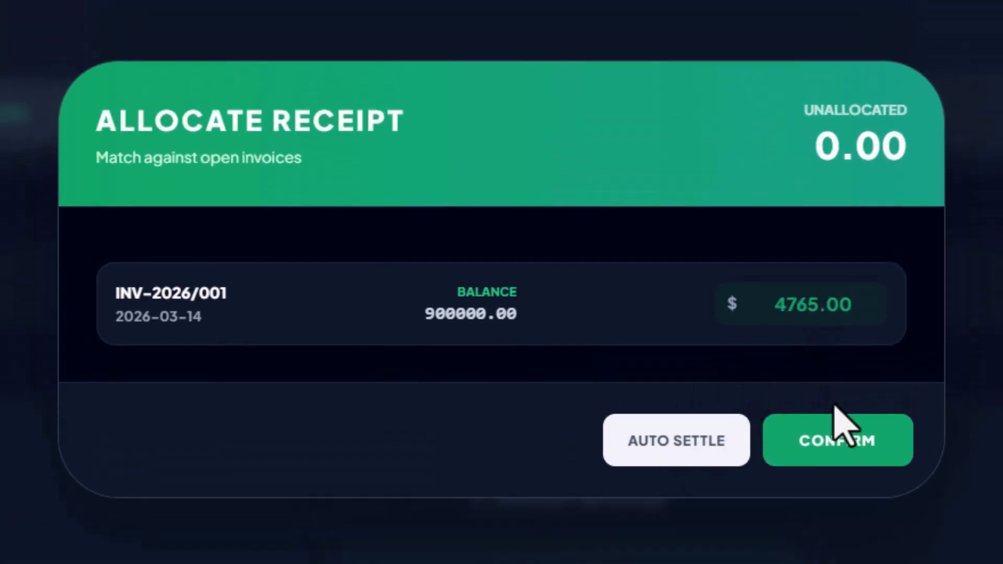
{"action": "left_click", "coordinate": [844, 441]}
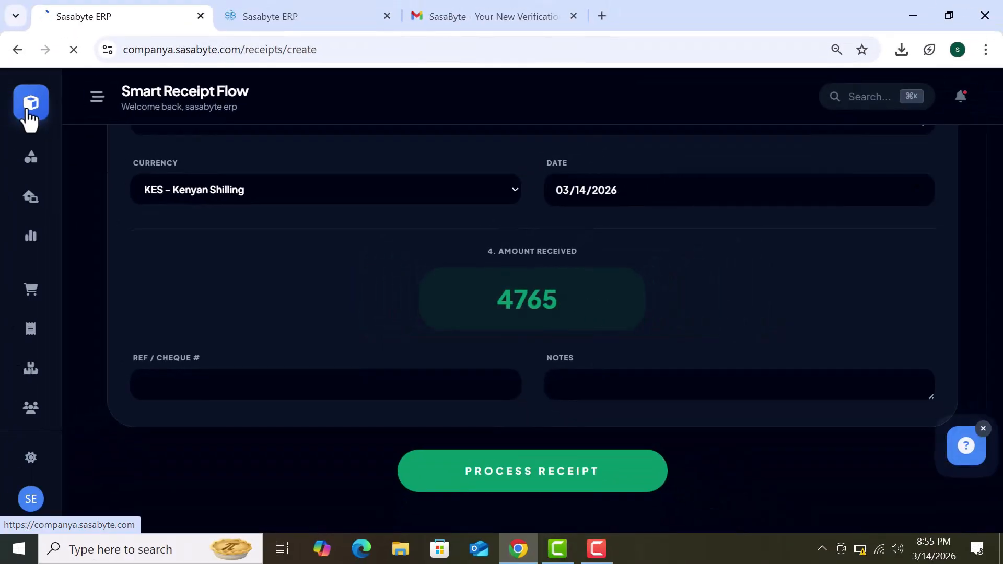
{"action": "left_click", "coordinate": [29, 107]}
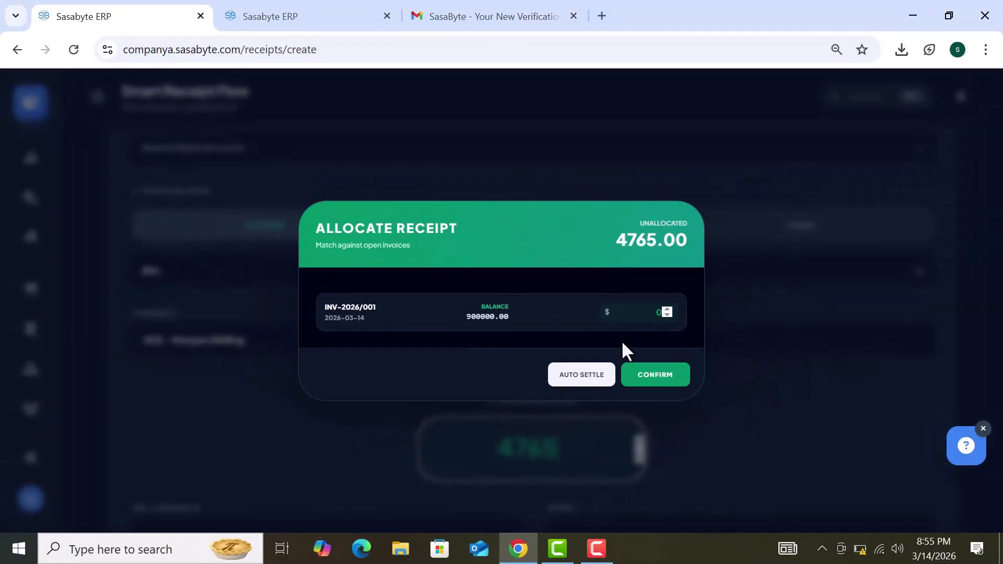
{"action": "left_click", "coordinate": [581, 383]}
{"action": "left_click", "coordinate": [658, 379]}
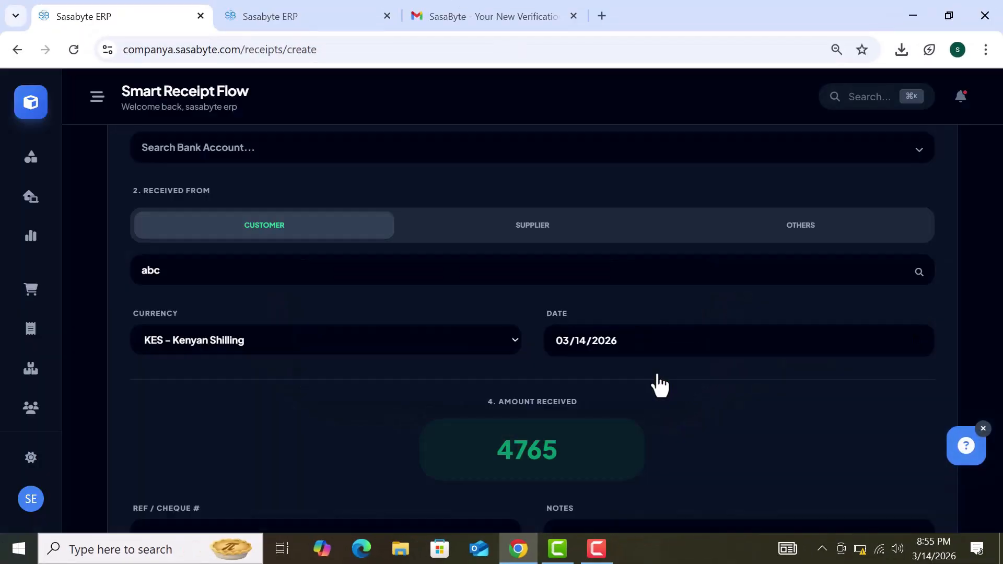
{"action": "scroll", "coordinate": [692, 444], "scroll_direction": "down", "scroll_amount": 2}
{"action": "scroll", "coordinate": [690, 438], "scroll_direction": "down", "scroll_amount": 1}
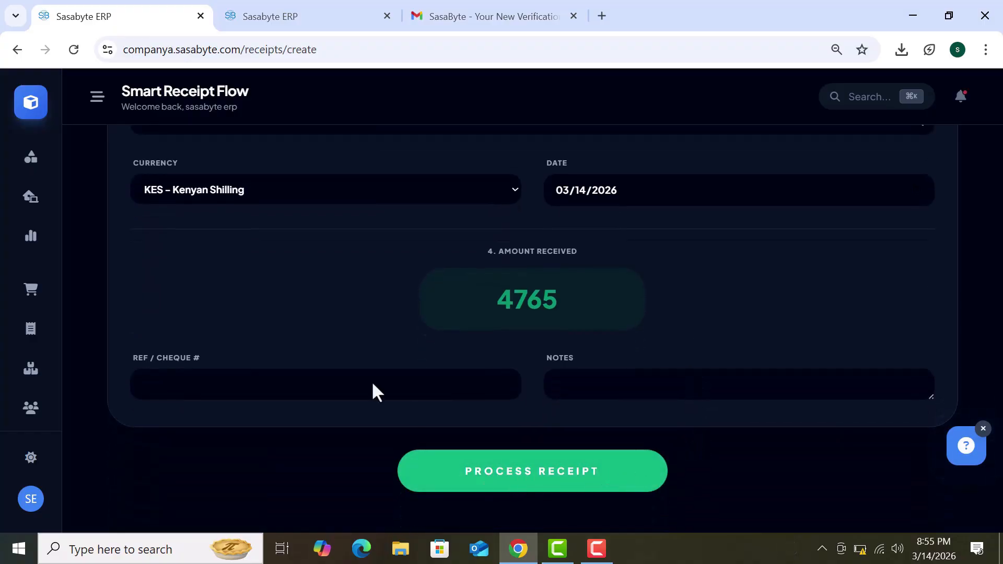
Step: Go back to the home screen, find the Payments module with the search "pa", and start recording a new payment
{"action": "left_click", "coordinate": [31, 116]}
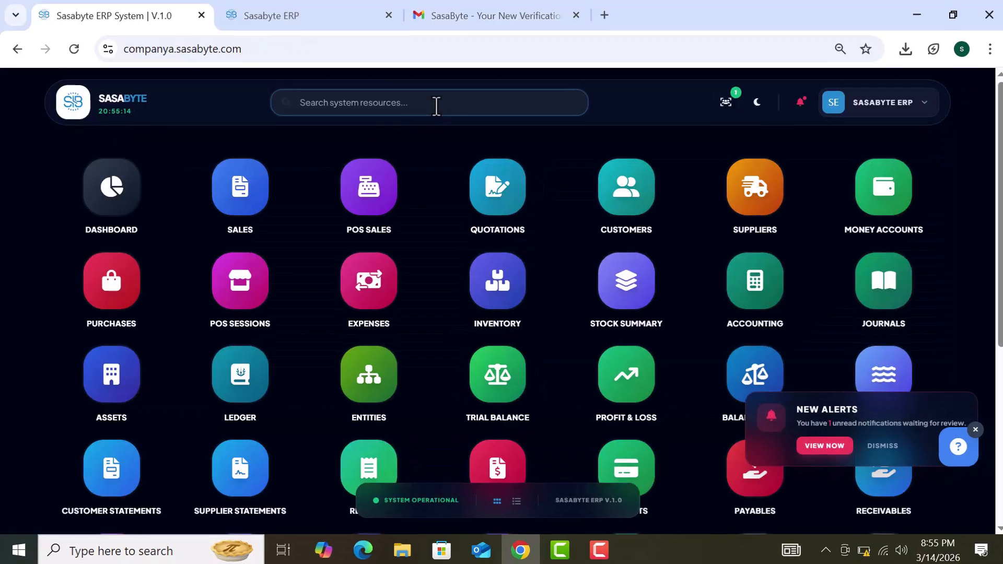
{"action": "left_click", "coordinate": [434, 103]}
{"action": "type", "text": "pa"}
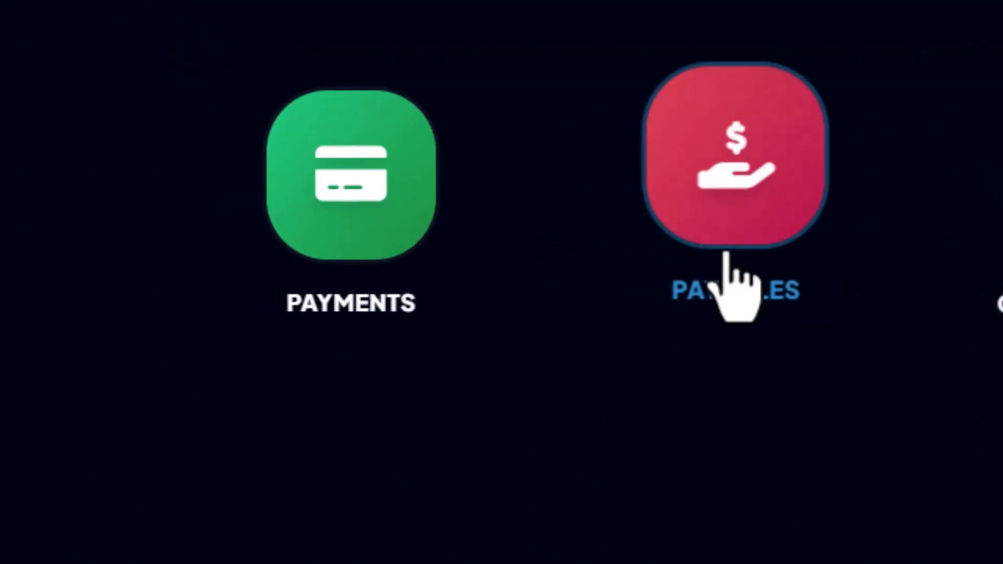
{"action": "left_click", "coordinate": [400, 243]}
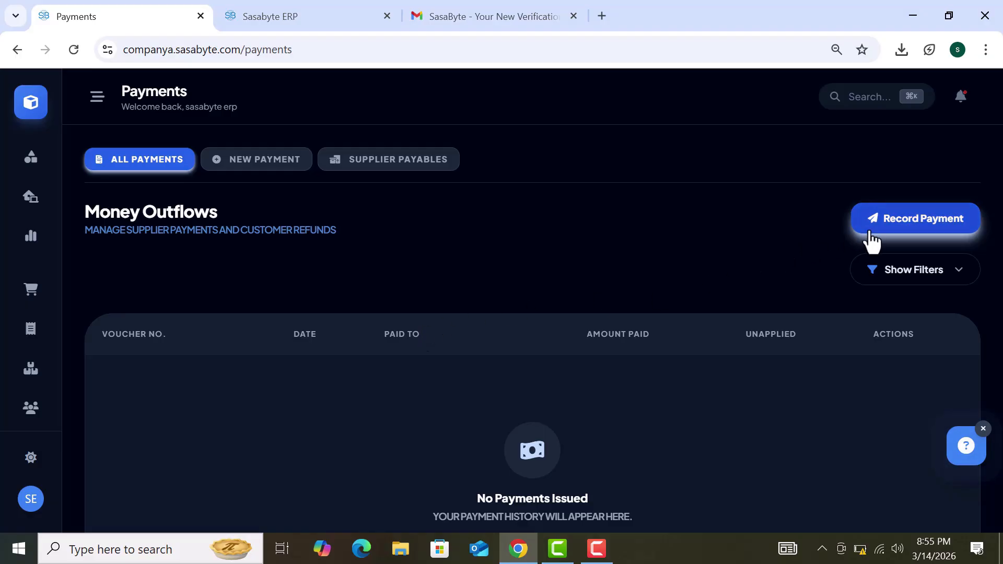
{"action": "left_click", "coordinate": [930, 233]}
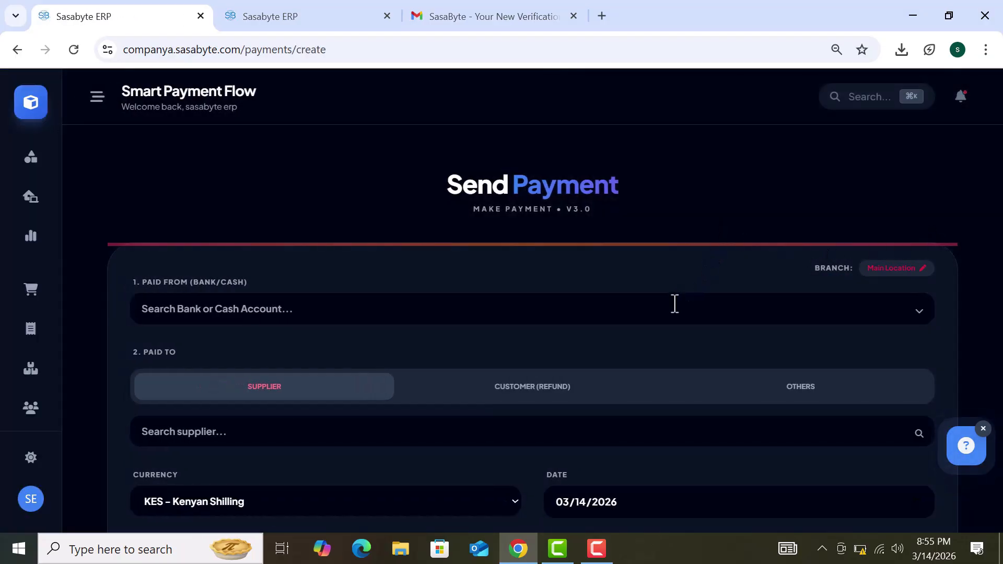
Step: Compare the Supplier and Customer (Refund) payee types and their available records, leaving the payment on Supplier
{"action": "scroll", "coordinate": [707, 229], "scroll_direction": "down", "scroll_amount": 3}
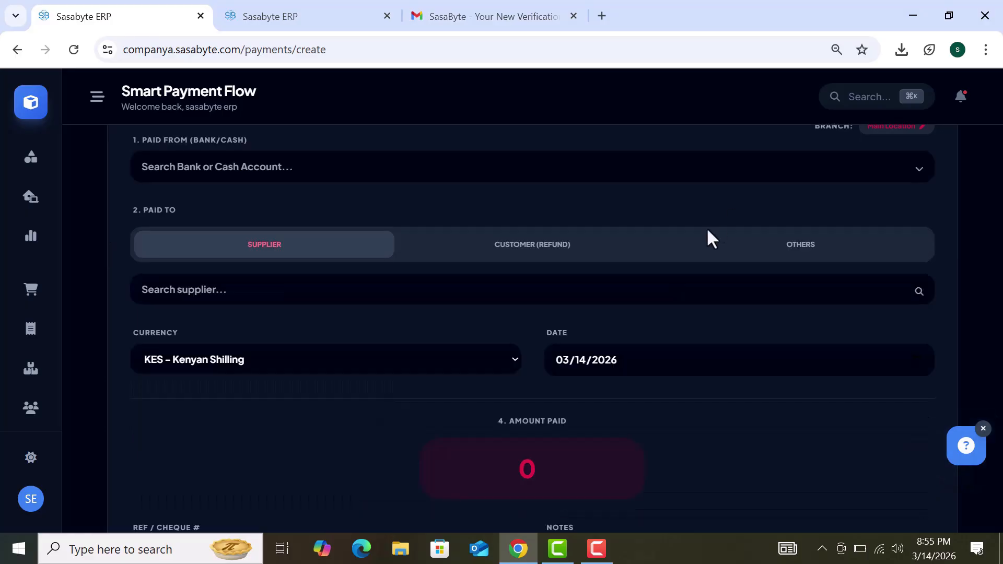
{"action": "left_click", "coordinate": [549, 284]}
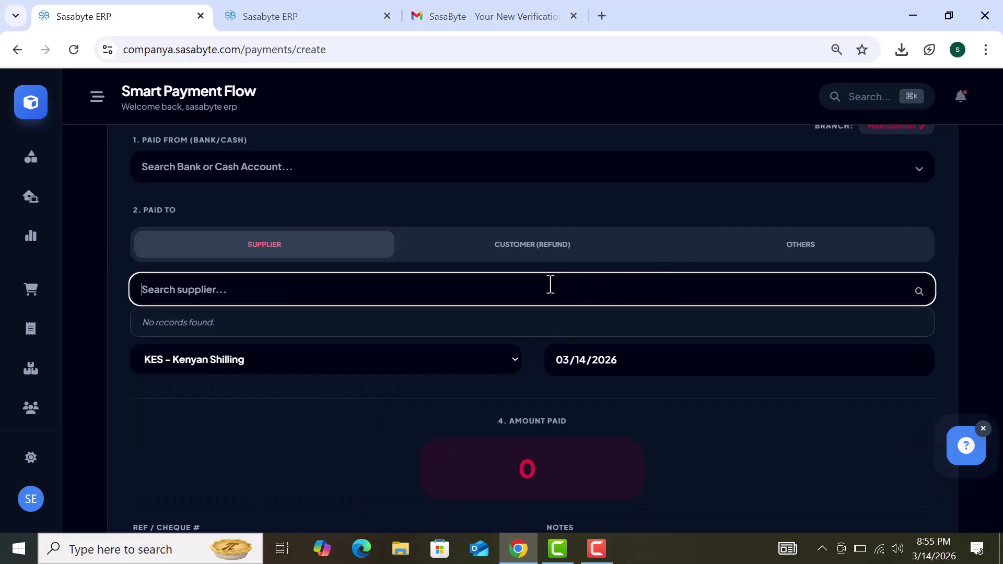
{"action": "left_click", "coordinate": [574, 251]}
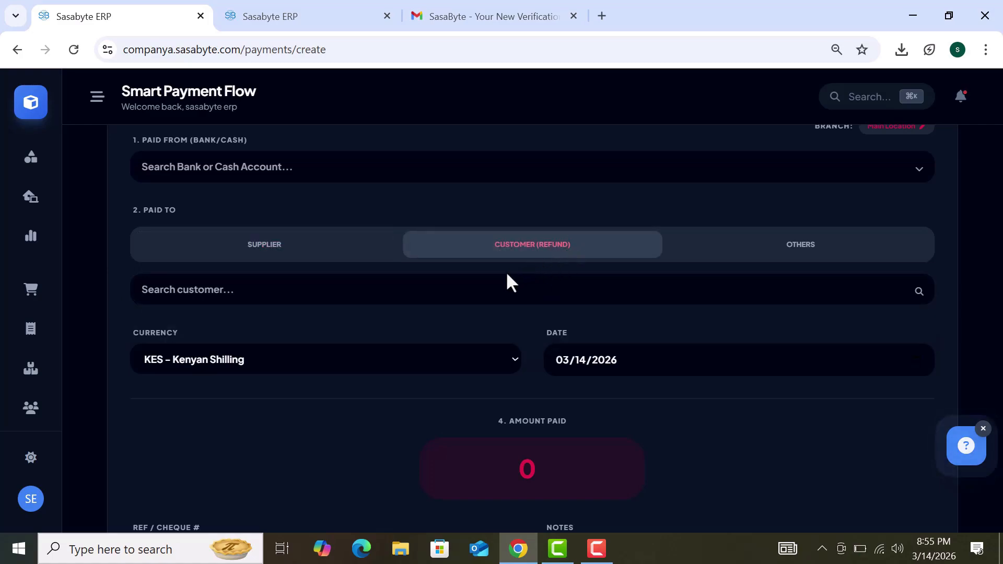
{"action": "left_click", "coordinate": [335, 257]}
{"action": "left_click", "coordinate": [536, 254]}
{"action": "left_click", "coordinate": [476, 288]}
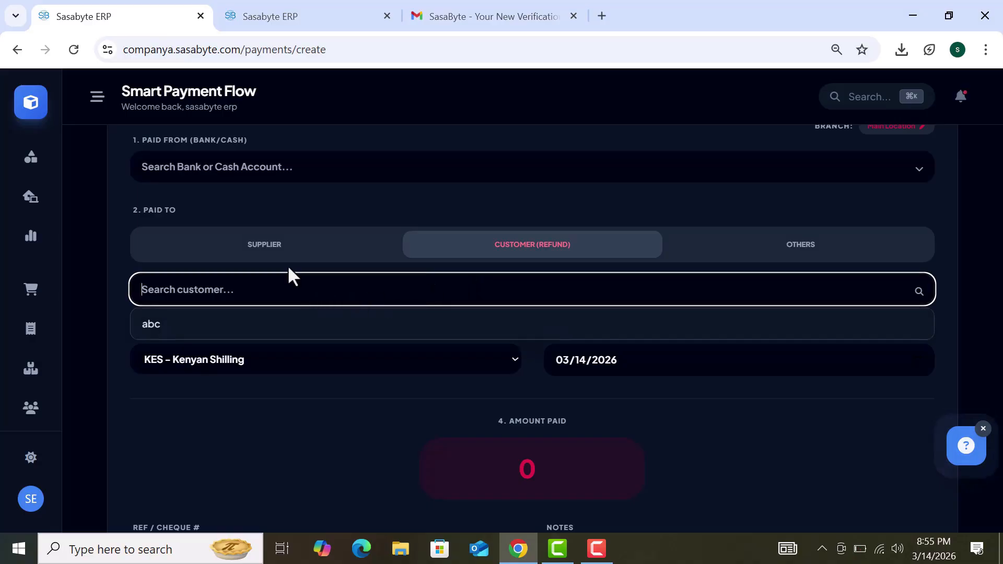
{"action": "left_click", "coordinate": [326, 253]}
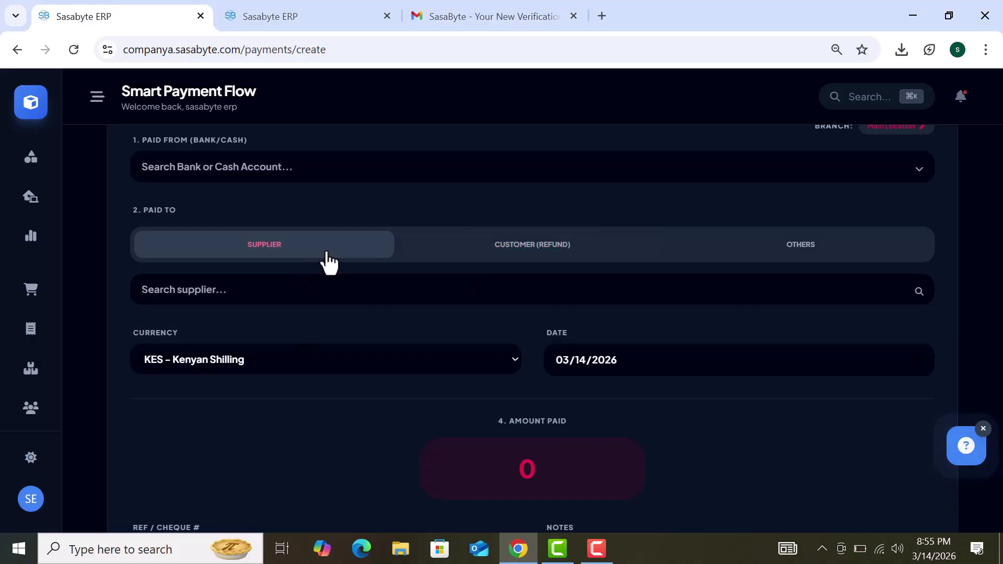
{"action": "left_click", "coordinate": [439, 289]}
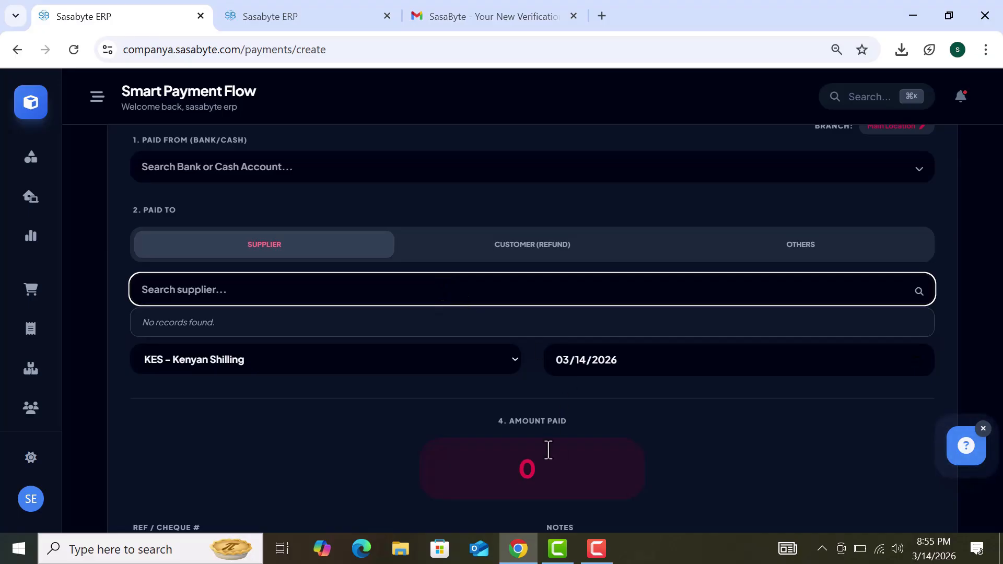
Step: Set the amount paid to 4353 on the supplier payment
{"action": "scroll", "coordinate": [537, 443], "scroll_direction": "down", "scroll_amount": 2}
{"action": "left_click", "coordinate": [564, 387]}
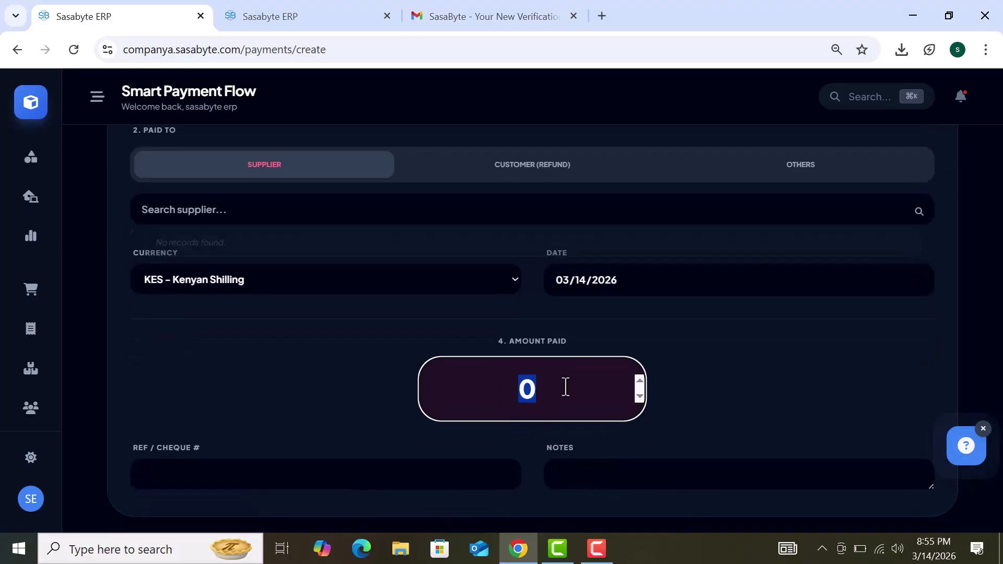
{"action": "type", "text": "4353"}
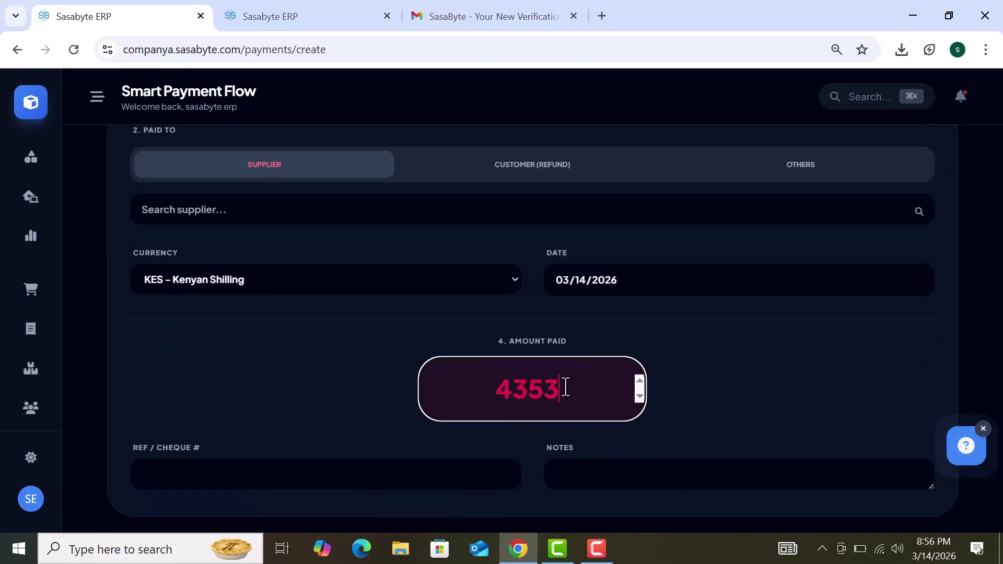
{"action": "left_click", "coordinate": [710, 394]}
{"action": "scroll", "coordinate": [709, 395], "scroll_direction": "down", "scroll_amount": 2}
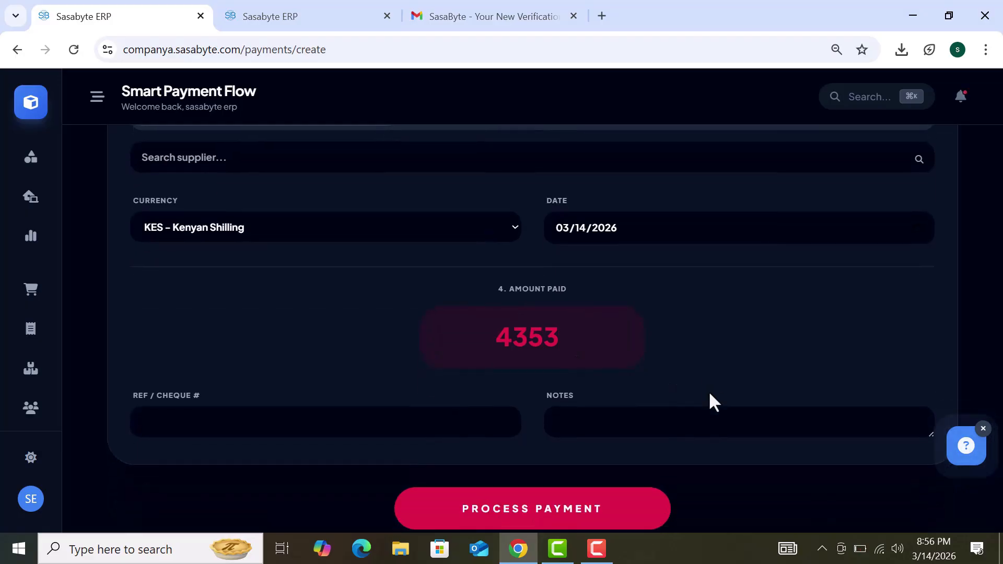